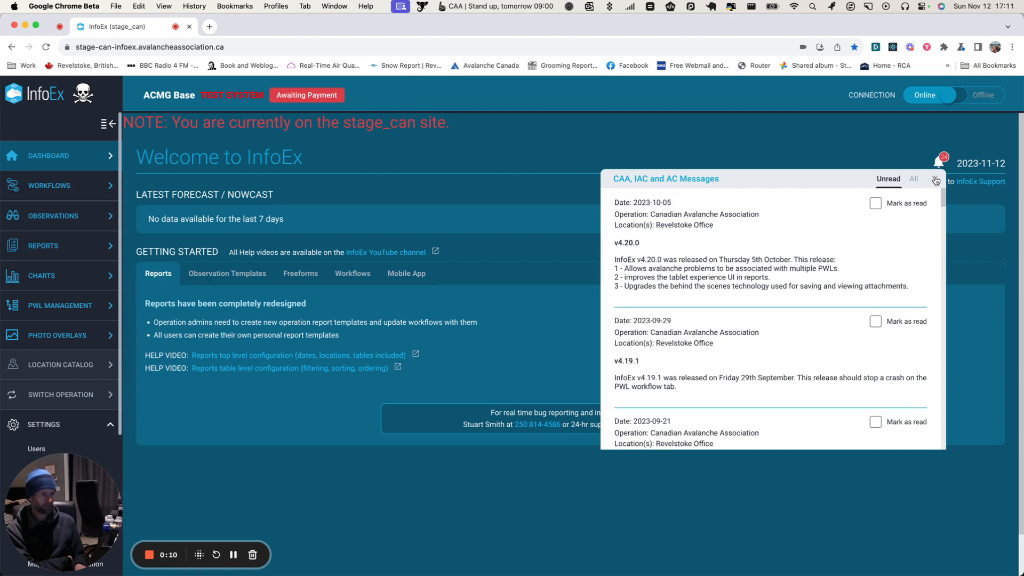
Dismiss the CAA, IAC and AC messages and view the operation's Assessment Locations settings.
{"action": "left_click", "coordinate": [936, 181]}
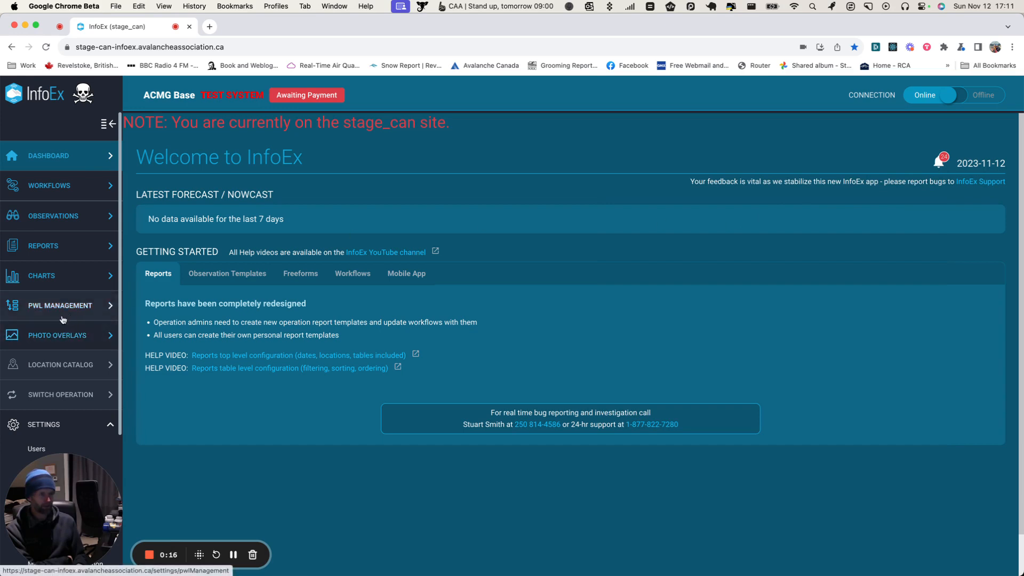
{"action": "scroll", "coordinate": [60, 328], "scroll_direction": "down", "scroll_amount": 3}
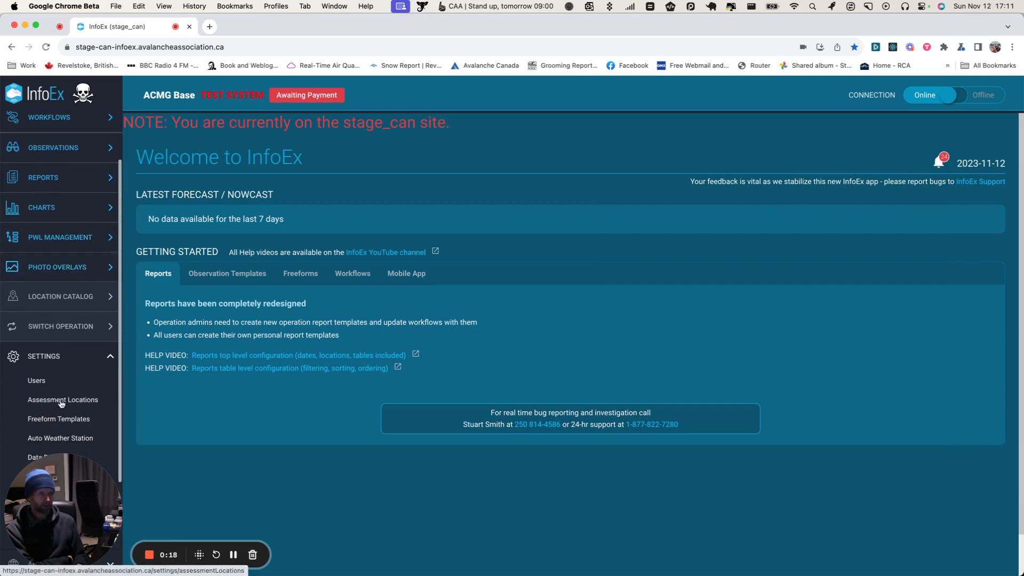
{"action": "left_click", "coordinate": [62, 401]}
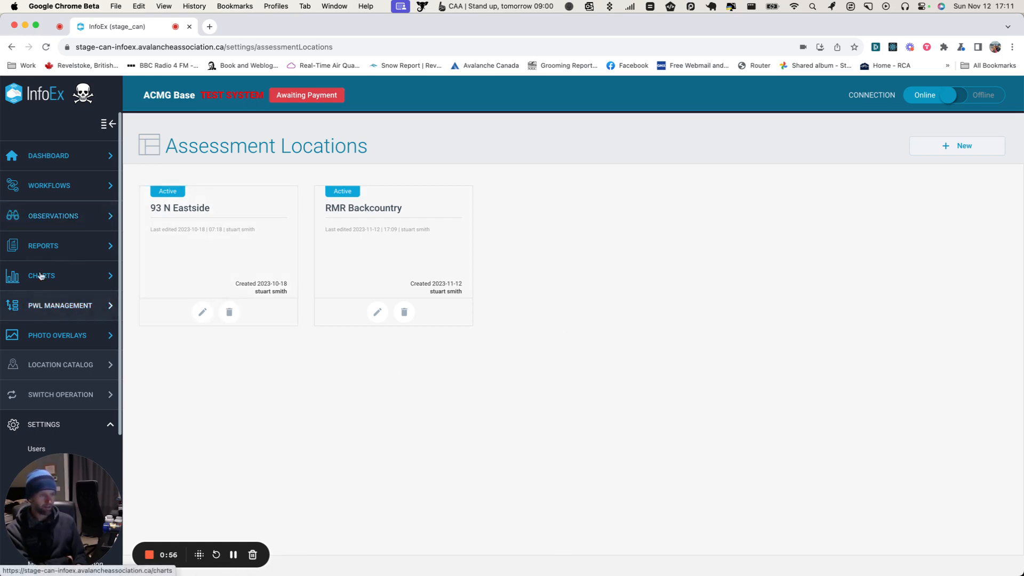
Start a new PWL named Video in PWL Management with creation or burial date 2023-11-12.
{"action": "left_click", "coordinate": [39, 309]}
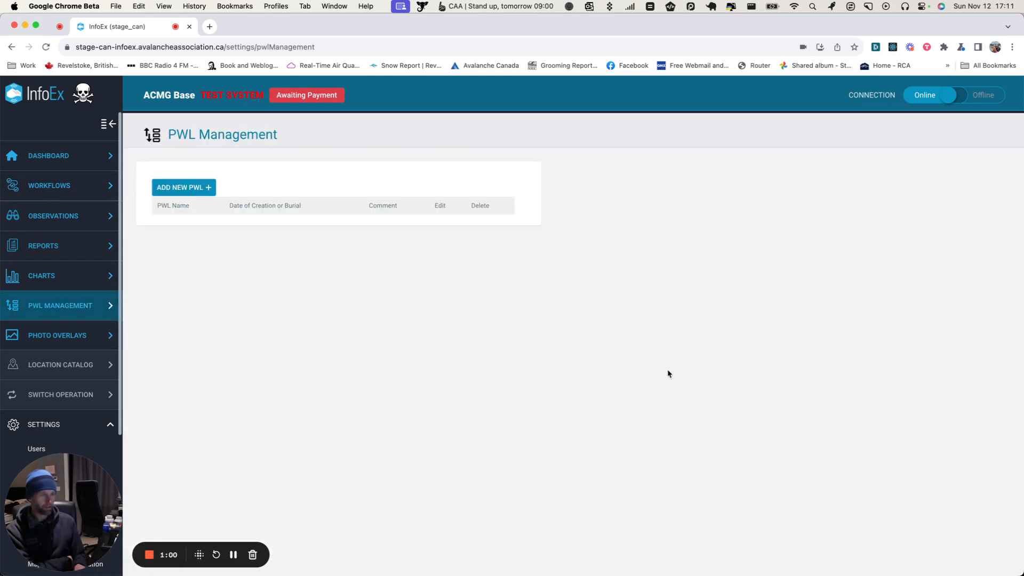
{"action": "left_click", "coordinate": [184, 191]}
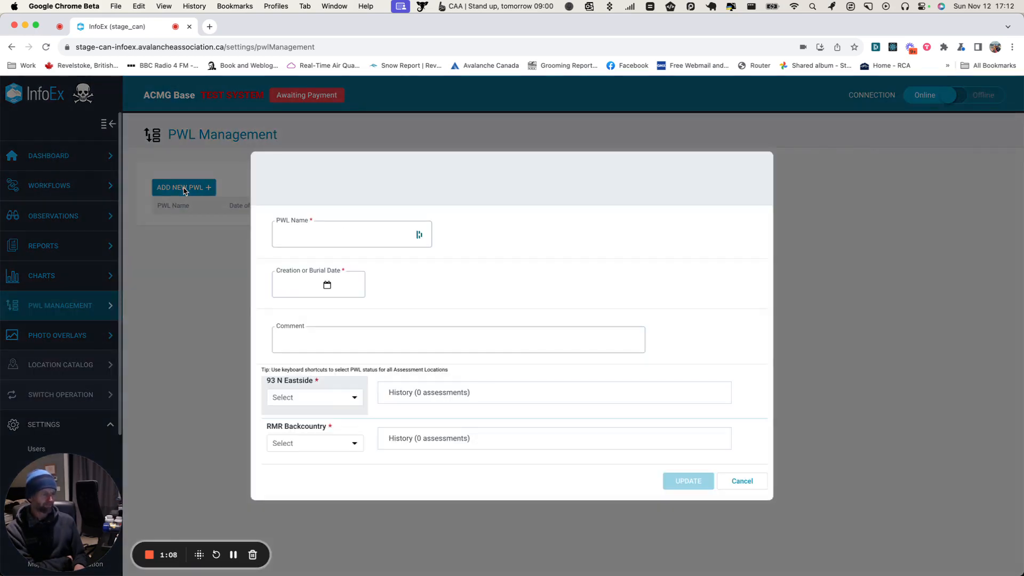
{"action": "left_click", "coordinate": [288, 226]}
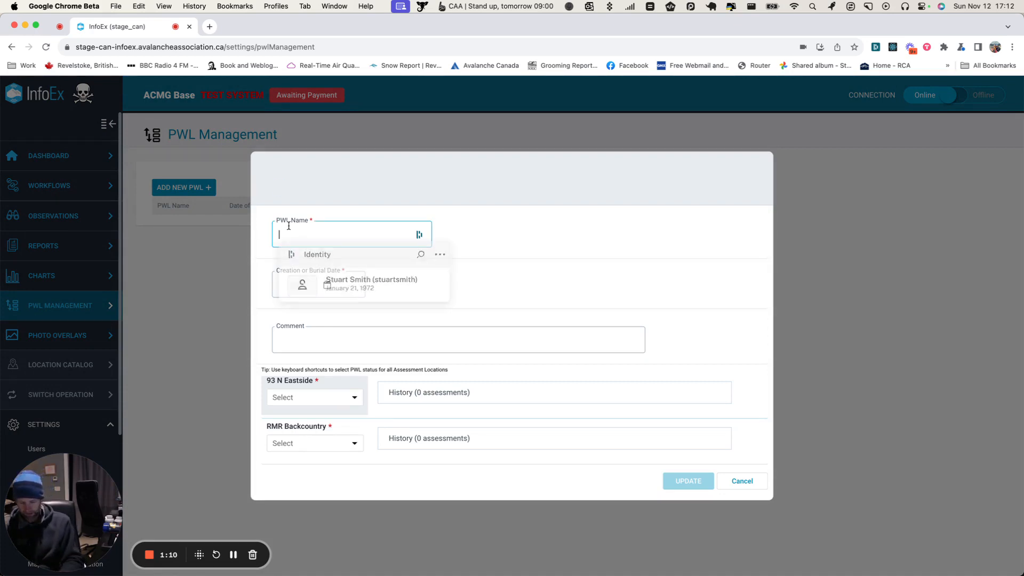
{"action": "type", "text": "Video"}
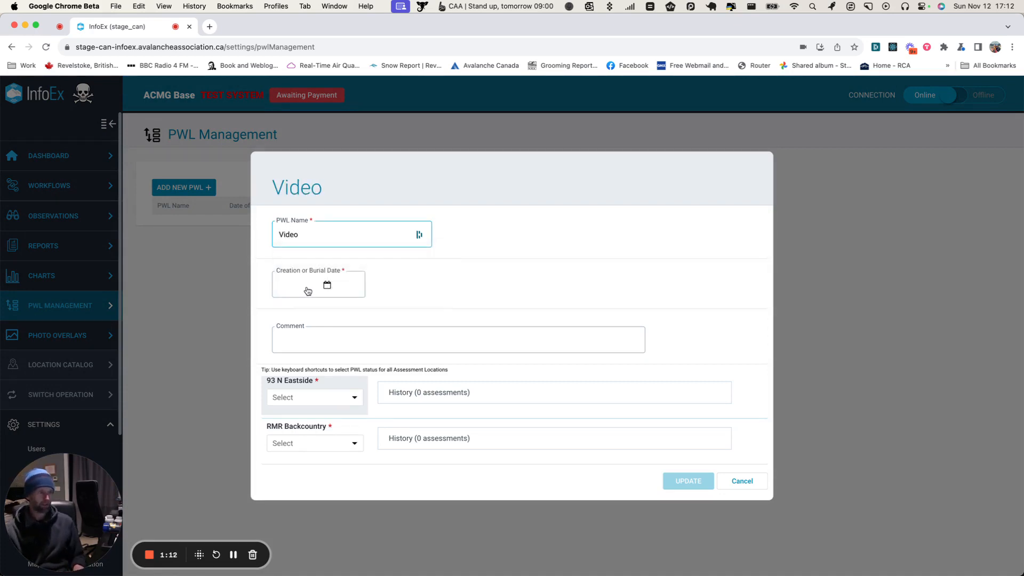
{"action": "left_click", "coordinate": [308, 291]}
{"action": "left_click", "coordinate": [292, 380]}
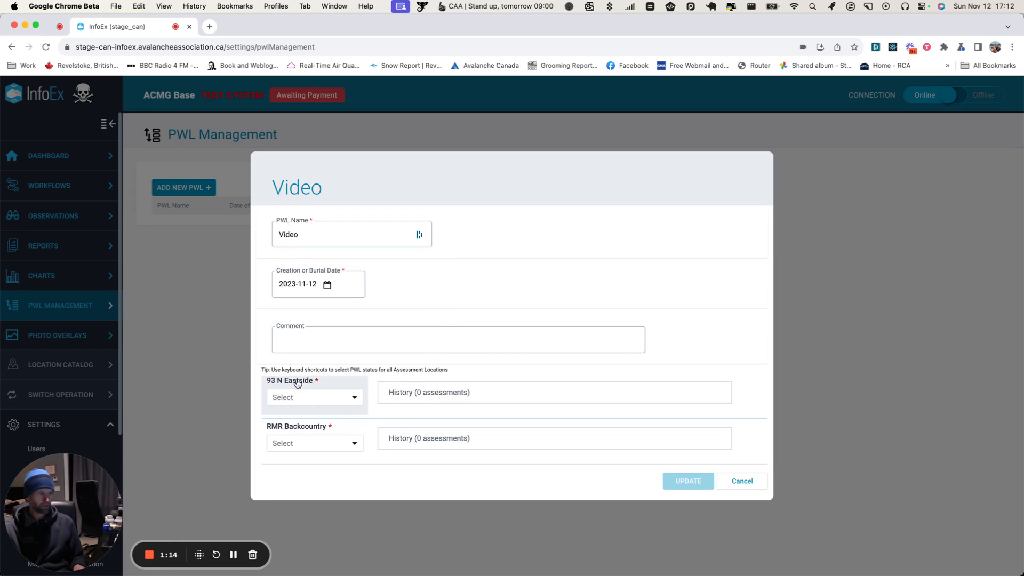
{"action": "left_click", "coordinate": [297, 336]}
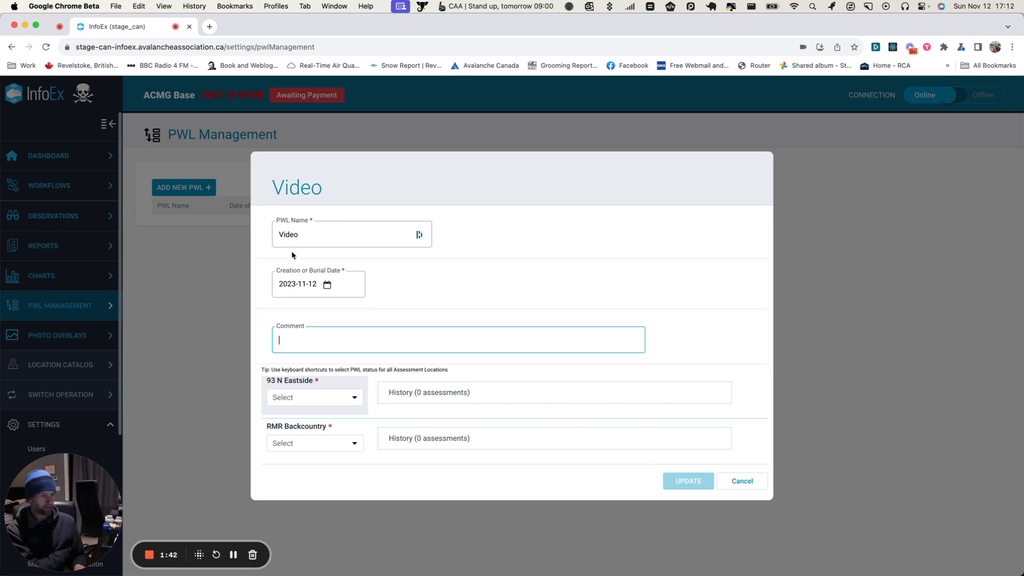
Set the Video PWL to Assess for 93 N Eastside and Does Not Exist for RMR Backcountry, and save it.
{"action": "left_click", "coordinate": [356, 398]}
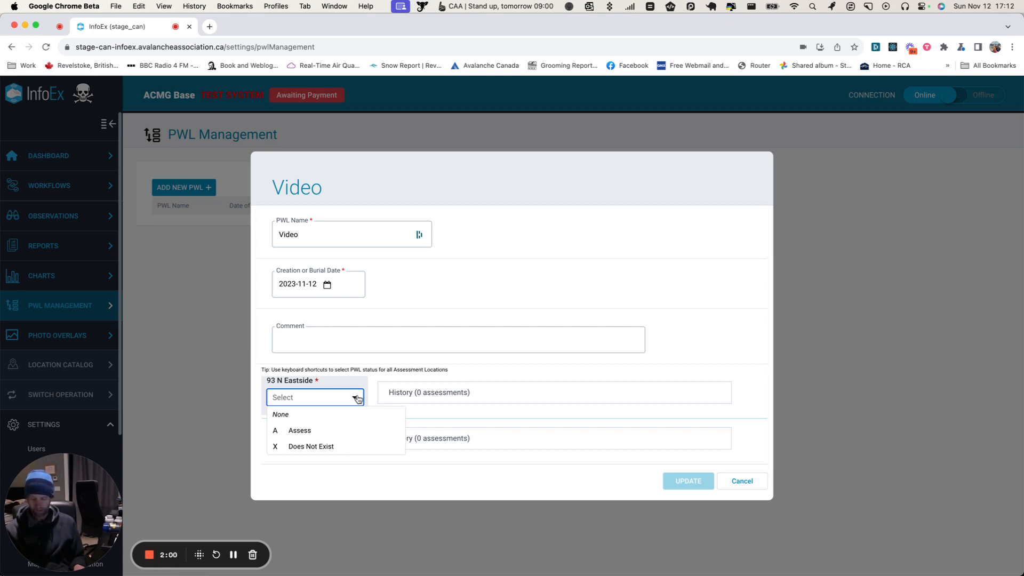
{"action": "key", "text": "a"}
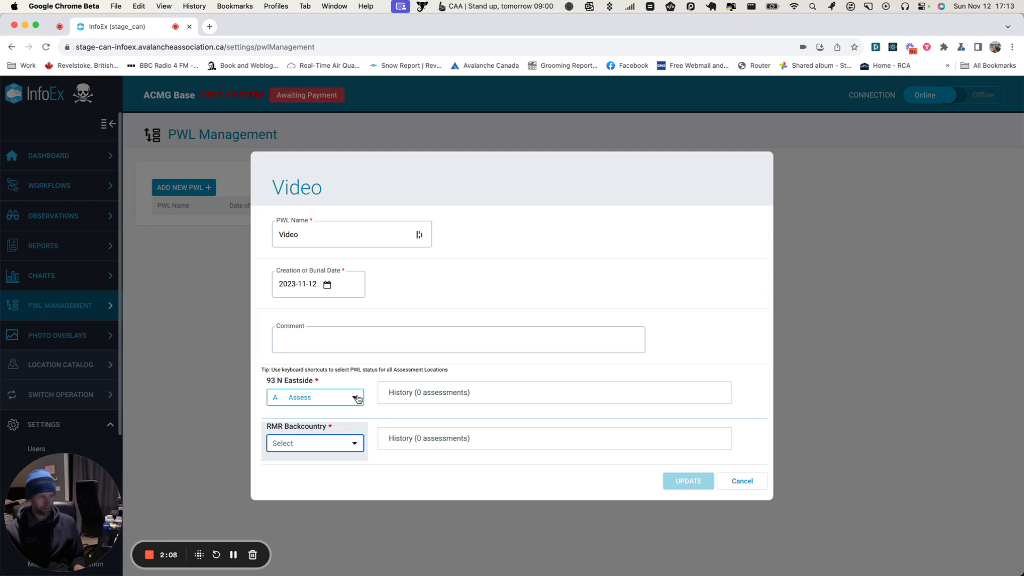
{"action": "key", "text": "x"}
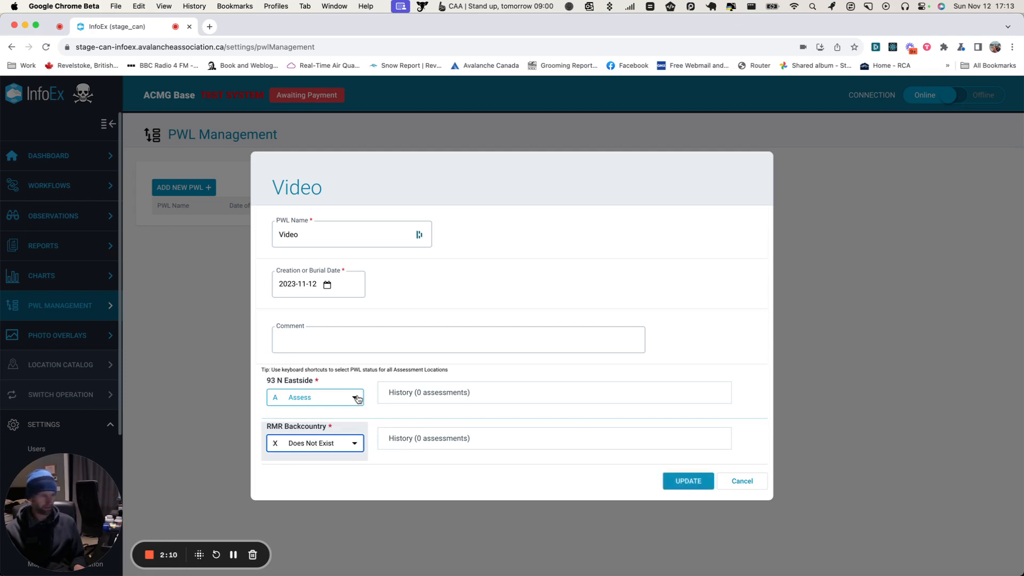
{"action": "left_click", "coordinate": [694, 480]}
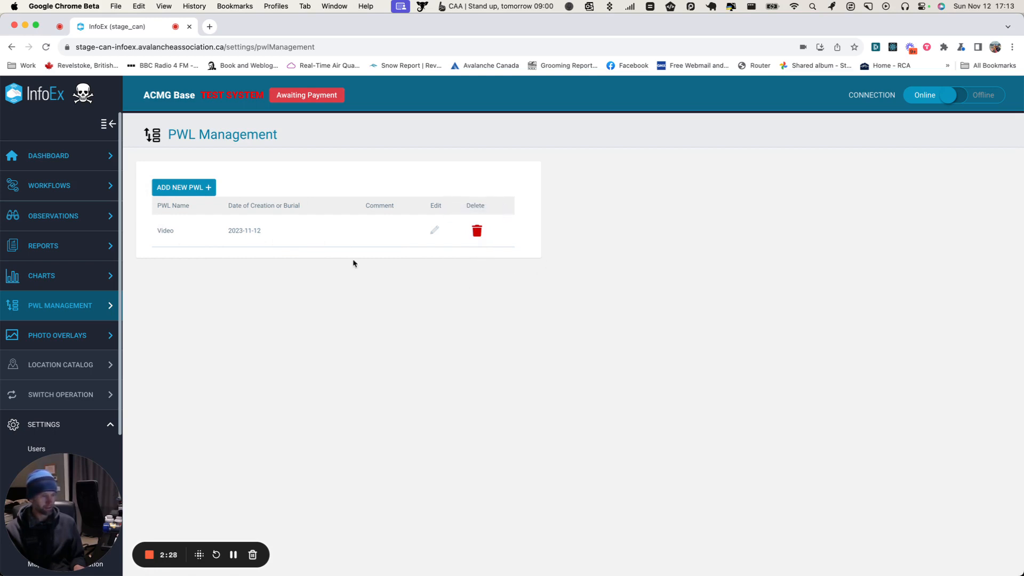
Start a new AM Meeting workflow for RMR Backcountry and go to its Snowpack / PWL section.
{"action": "left_click", "coordinate": [44, 185]}
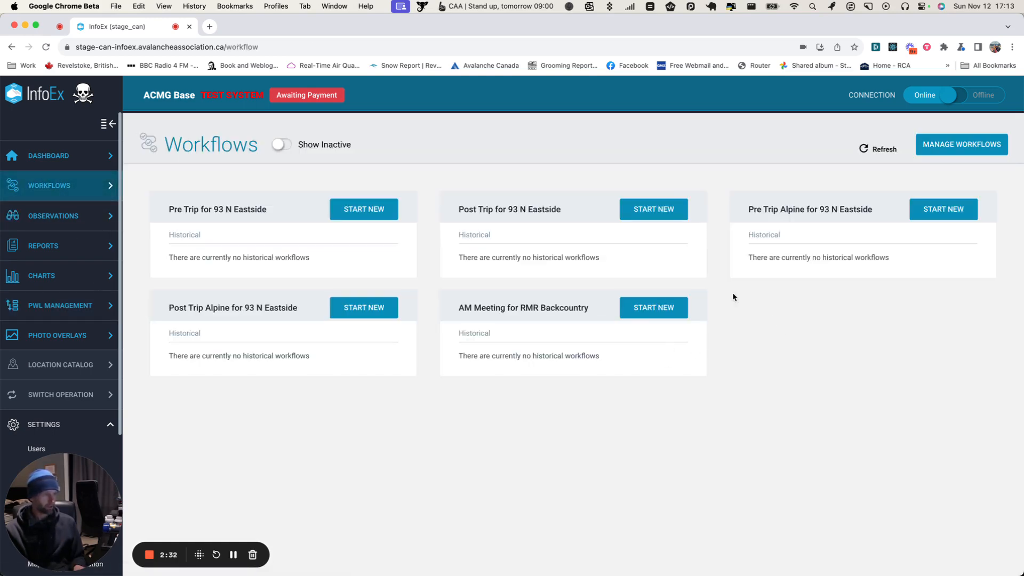
{"action": "left_click", "coordinate": [640, 311]}
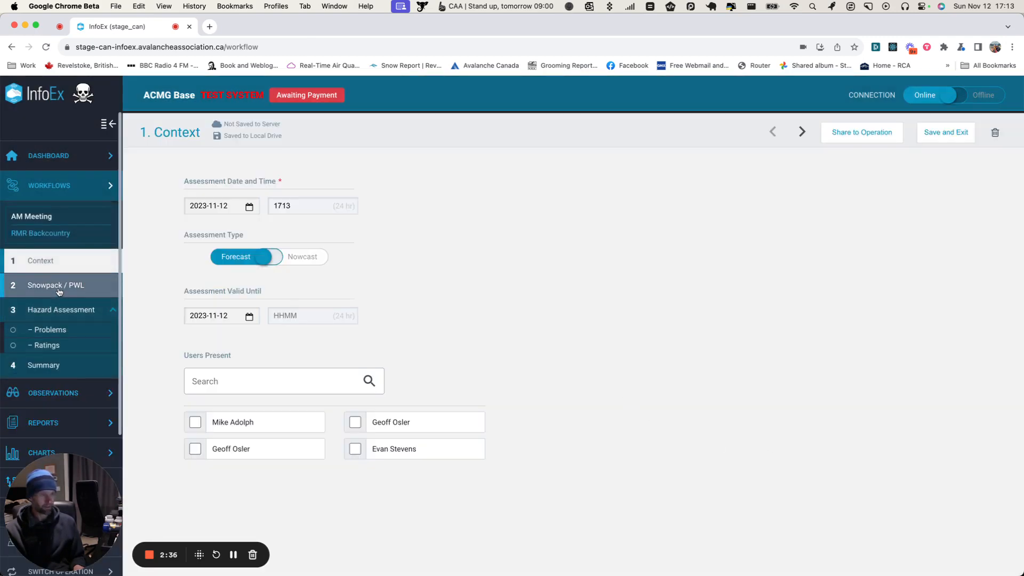
{"action": "left_click", "coordinate": [59, 288]}
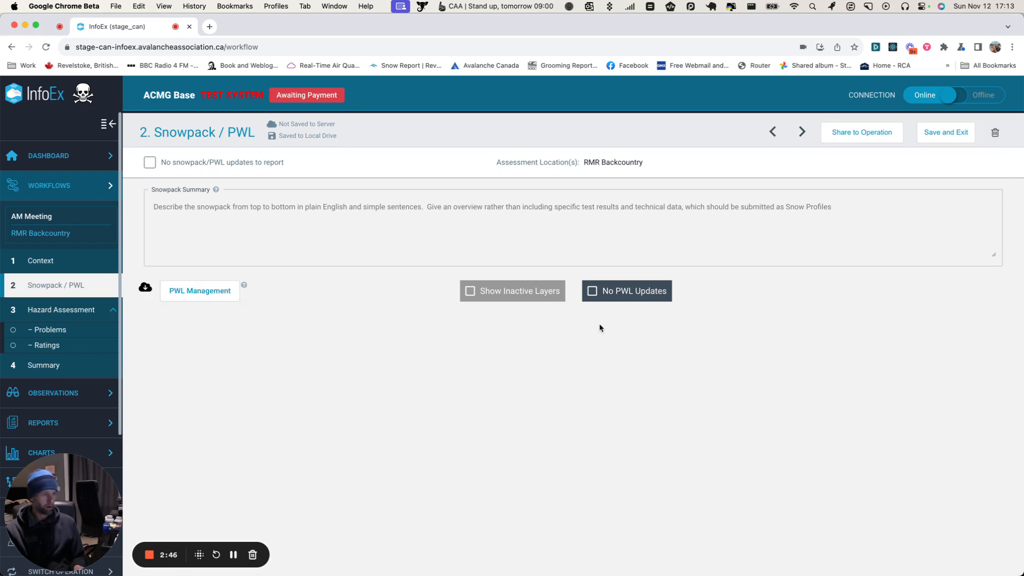
From the workflow's PWL Management, start a new PWL named Second with creation or burial date 2023-11-12.
{"action": "left_click", "coordinate": [185, 292]}
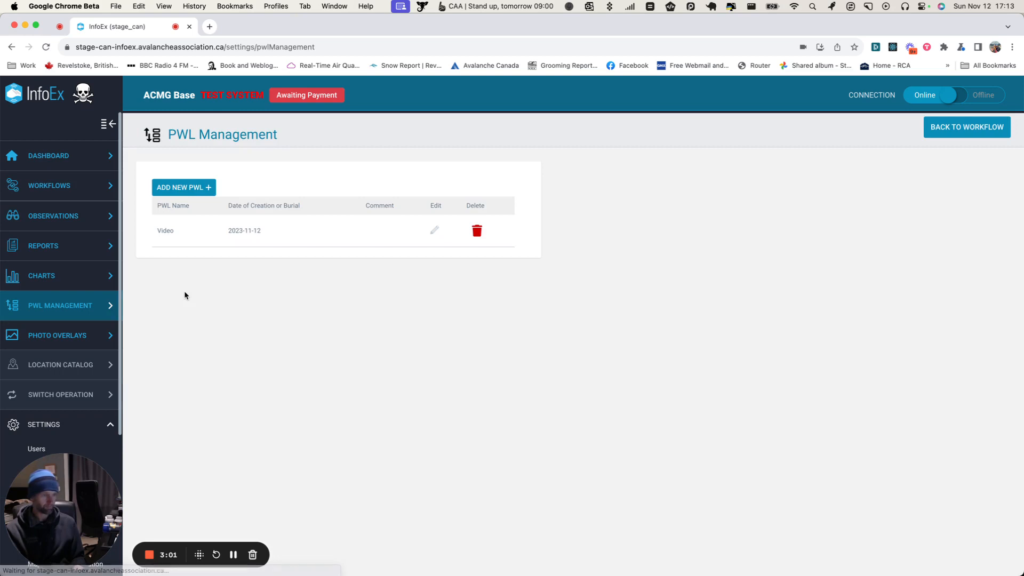
{"action": "left_click", "coordinate": [184, 188]}
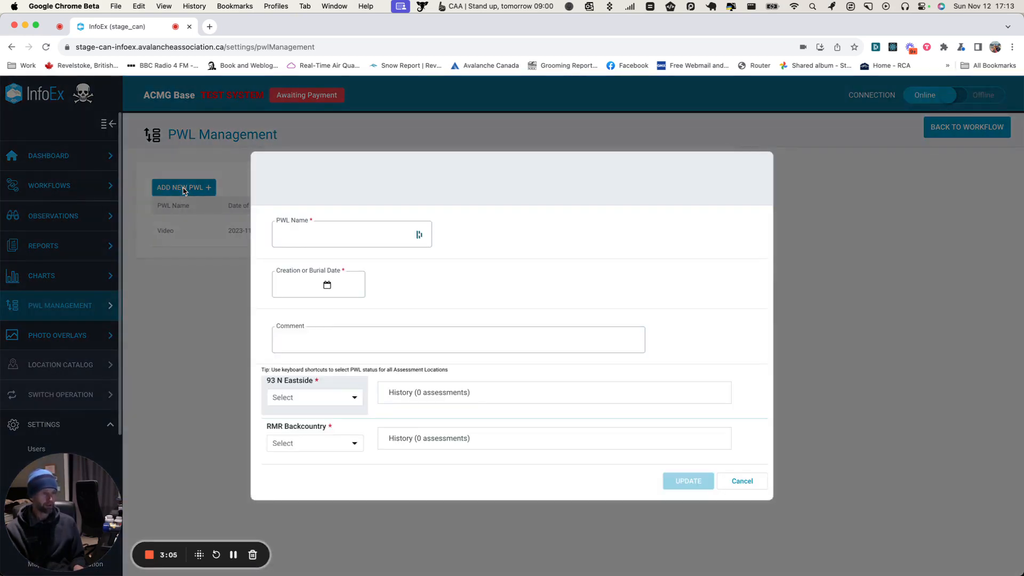
{"action": "left_click", "coordinate": [293, 237]}
{"action": "type", "text": "Seco"}
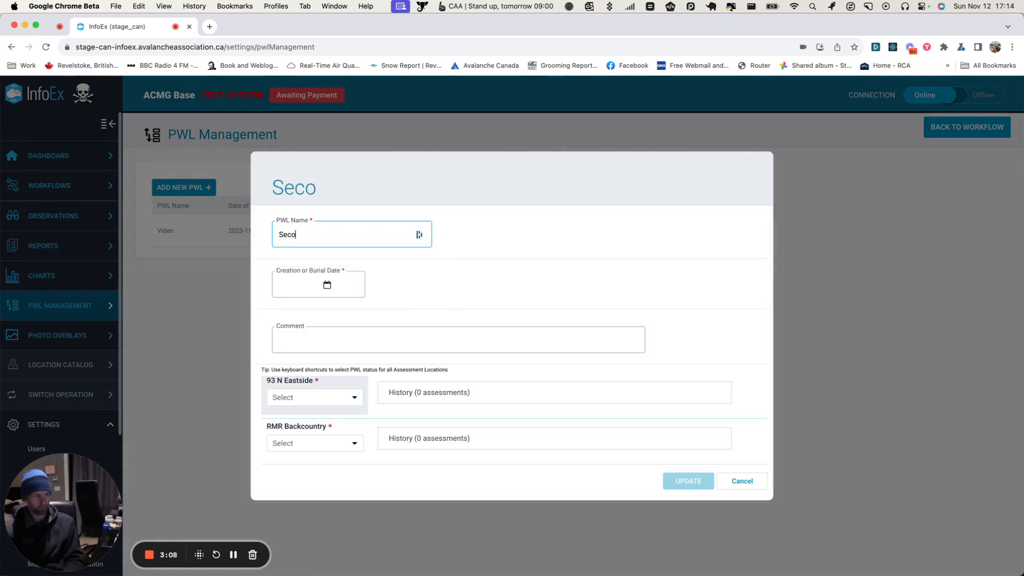
{"action": "type", "text": "nd"}
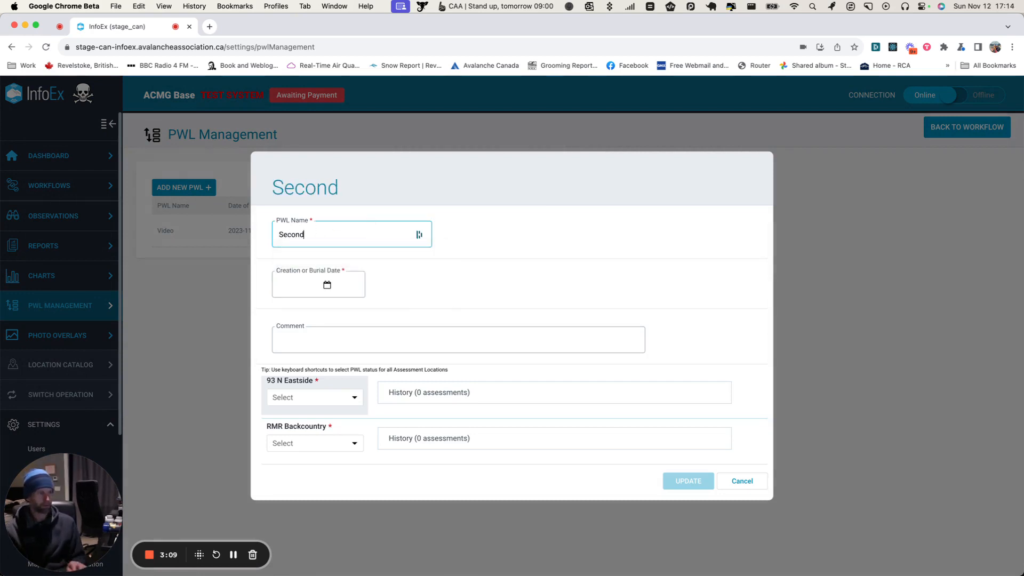
{"action": "left_click", "coordinate": [328, 287]}
{"action": "left_click", "coordinate": [293, 380]}
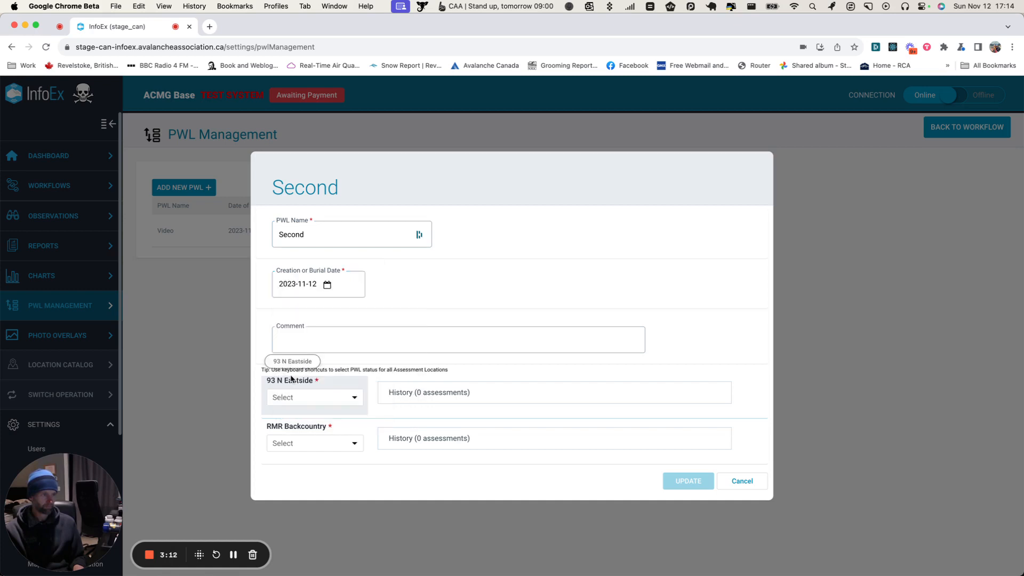
Save the Second PWL as Does Not Exist for 93 N Eastside and Assess for RMR Backcountry, and return to the workflow.
{"action": "left_click", "coordinate": [353, 395]}
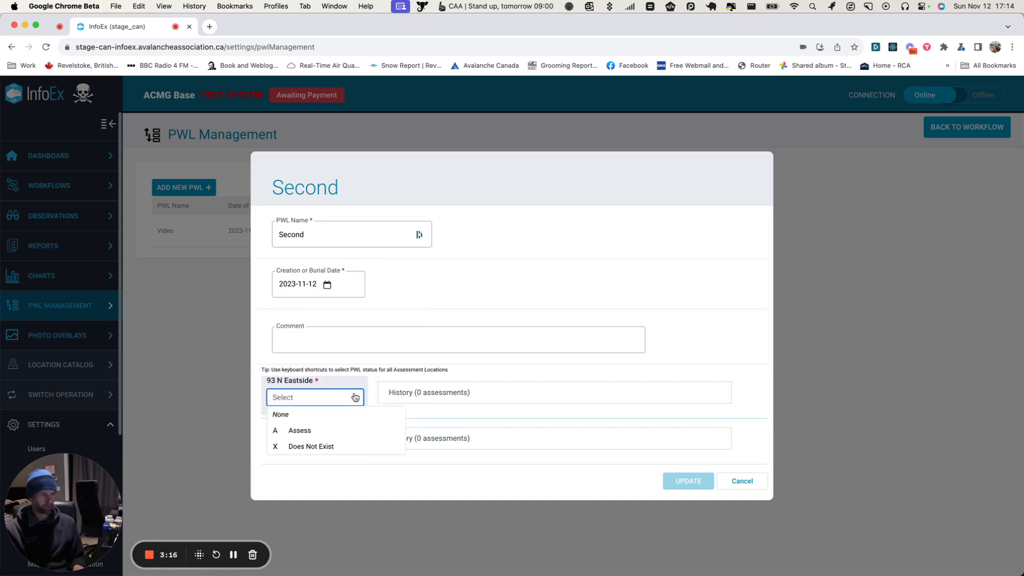
{"action": "key", "text": "x"}
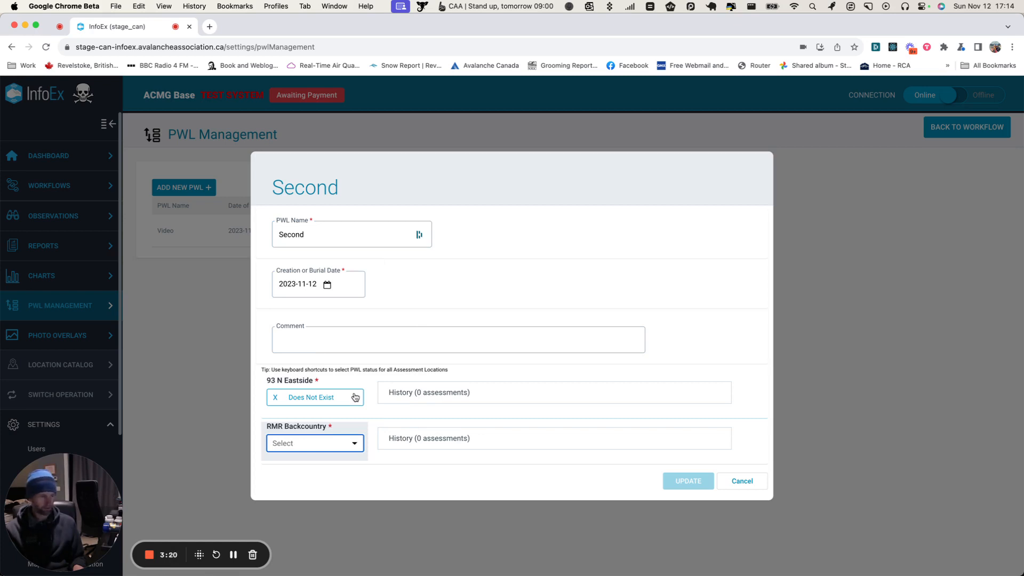
{"action": "key", "text": "a"}
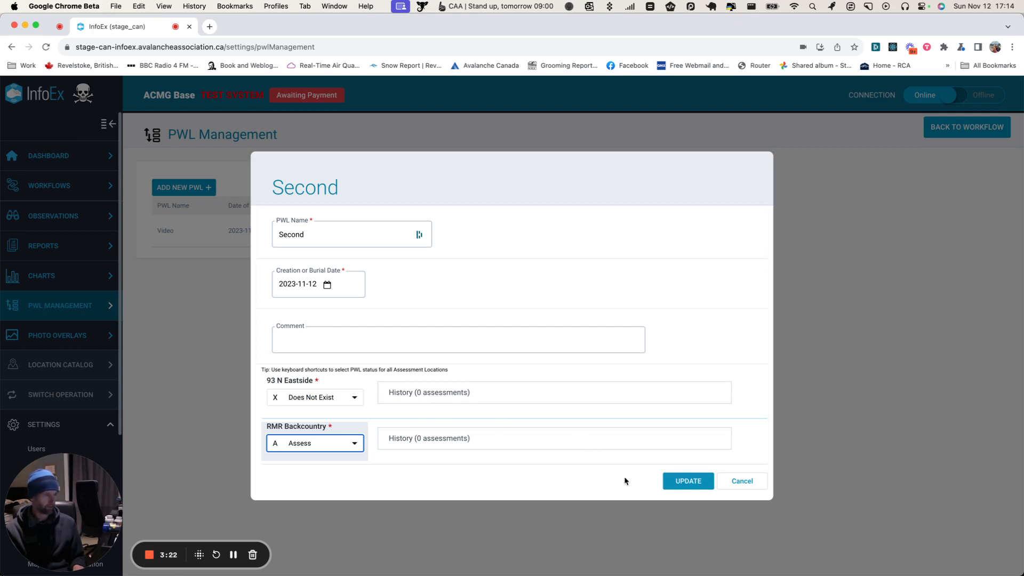
{"action": "left_click", "coordinate": [688, 482]}
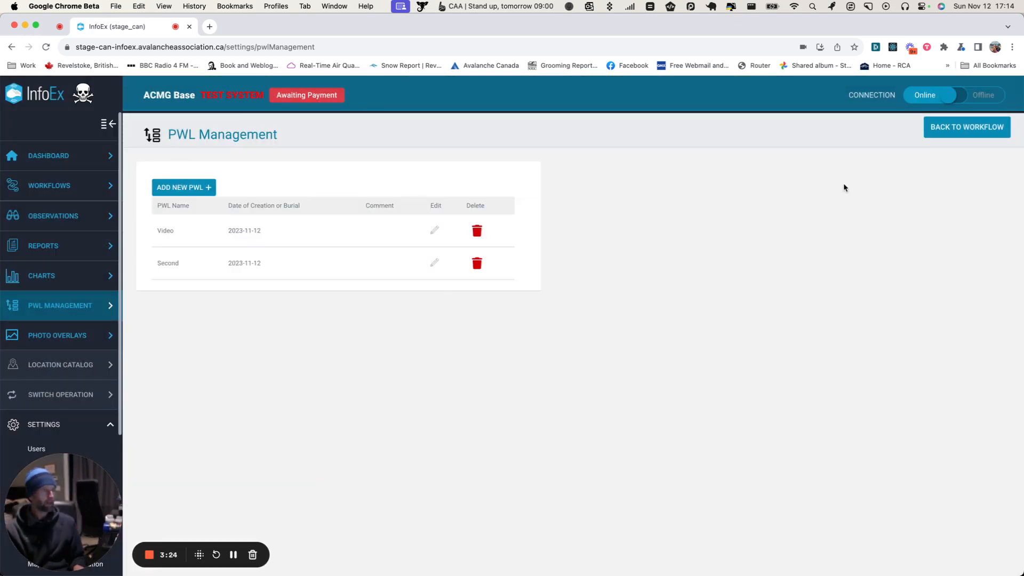
{"action": "left_click", "coordinate": [972, 132]}
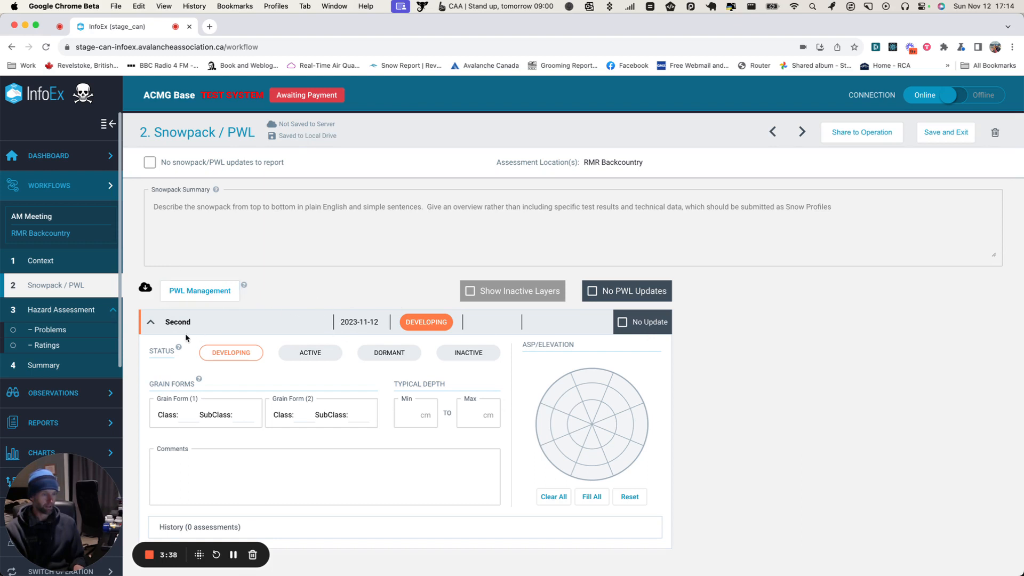
Change the Video PWL's RMR Backcountry status to Assess, save it, and return to the workflow.
{"action": "left_click", "coordinate": [199, 293]}
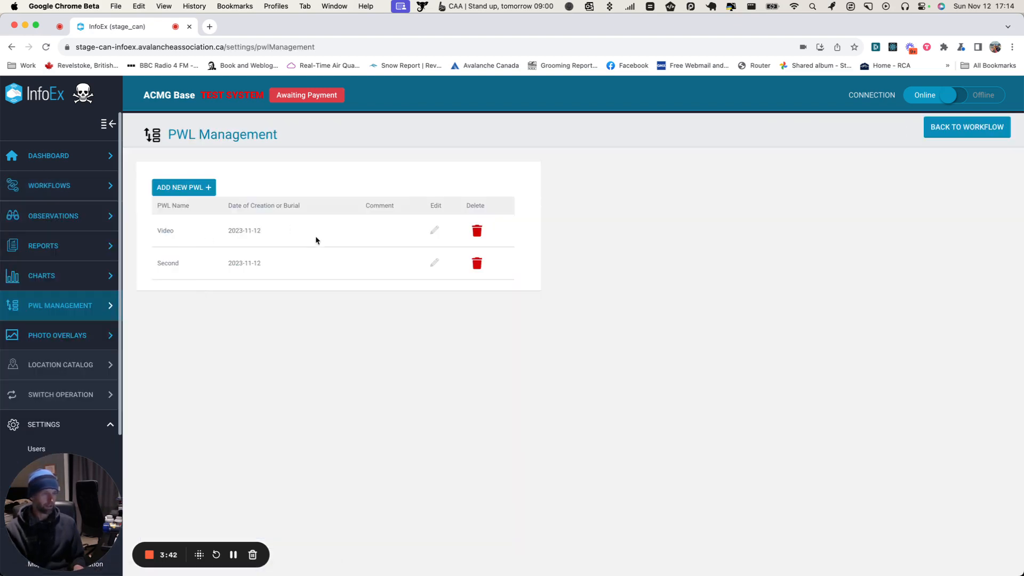
{"action": "left_click", "coordinate": [434, 230]}
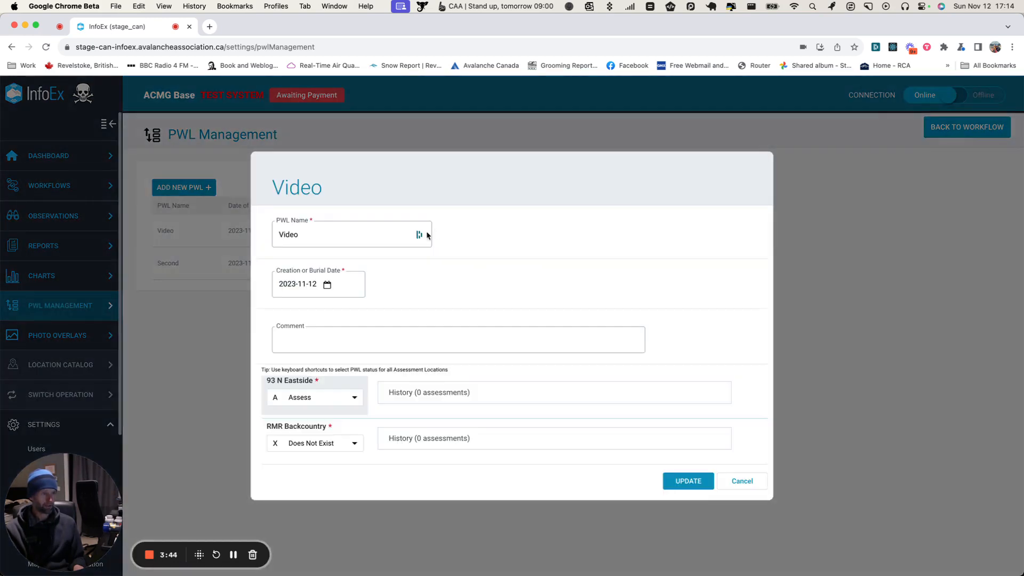
{"action": "left_click", "coordinate": [355, 444]}
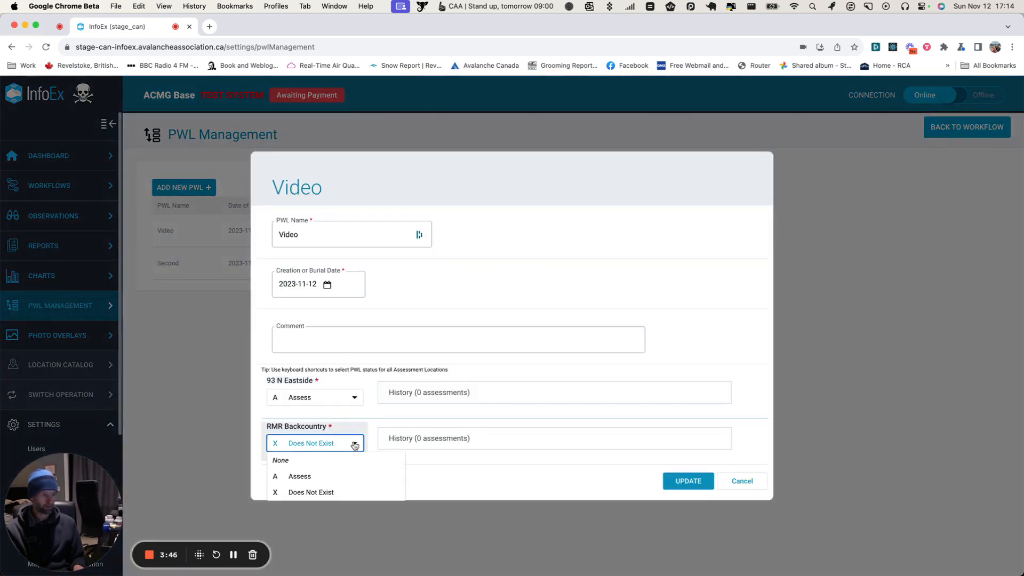
{"action": "key", "text": "a"}
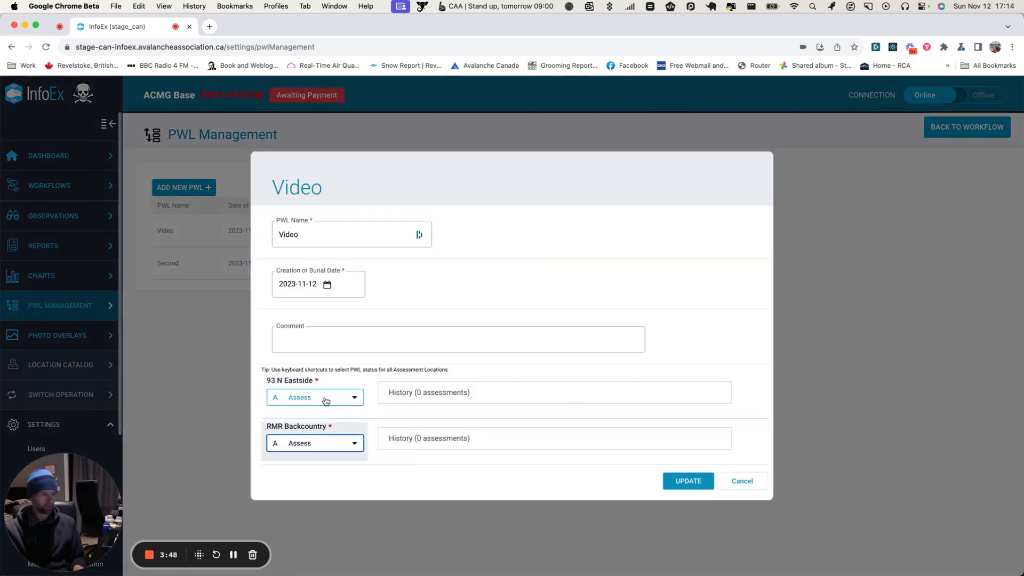
{"action": "left_click", "coordinate": [687, 481]}
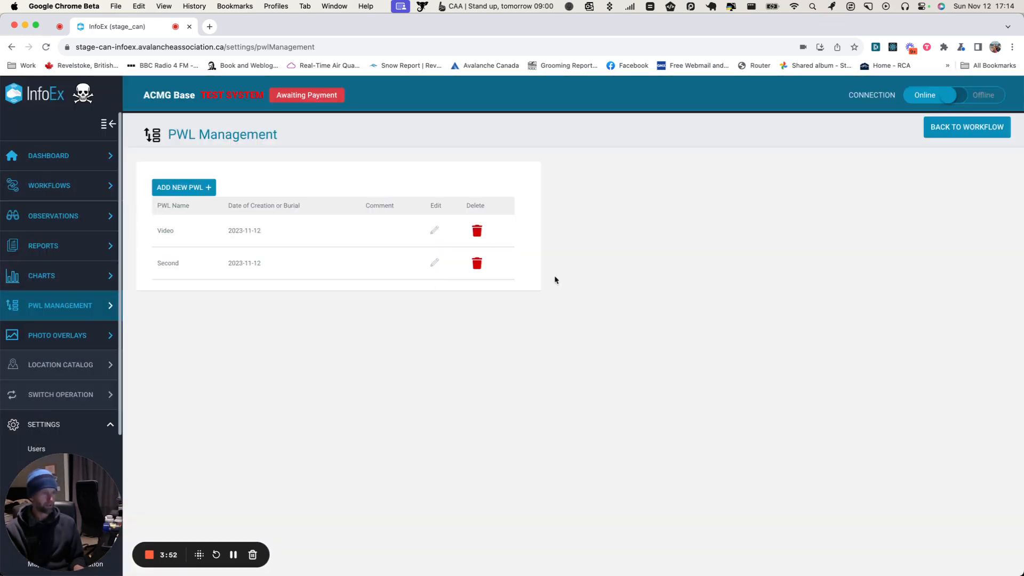
{"action": "left_click", "coordinate": [966, 130]}
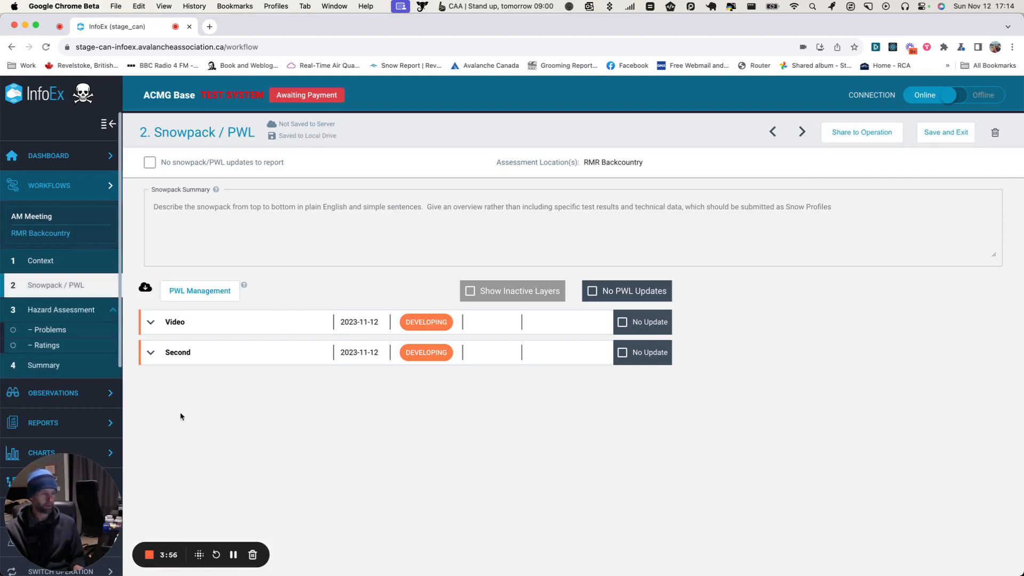
In PWL Management, set the Video PWL's RMR Backcountry status to Does Not Exist, save it, and return to the workflow.
{"action": "left_click", "coordinate": [192, 295]}
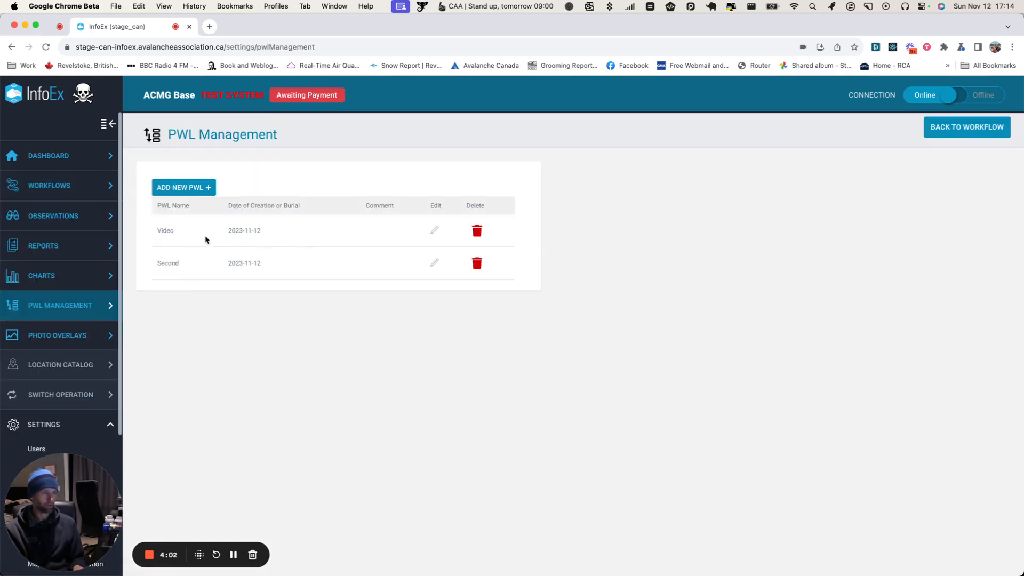
{"action": "left_click", "coordinate": [435, 231]}
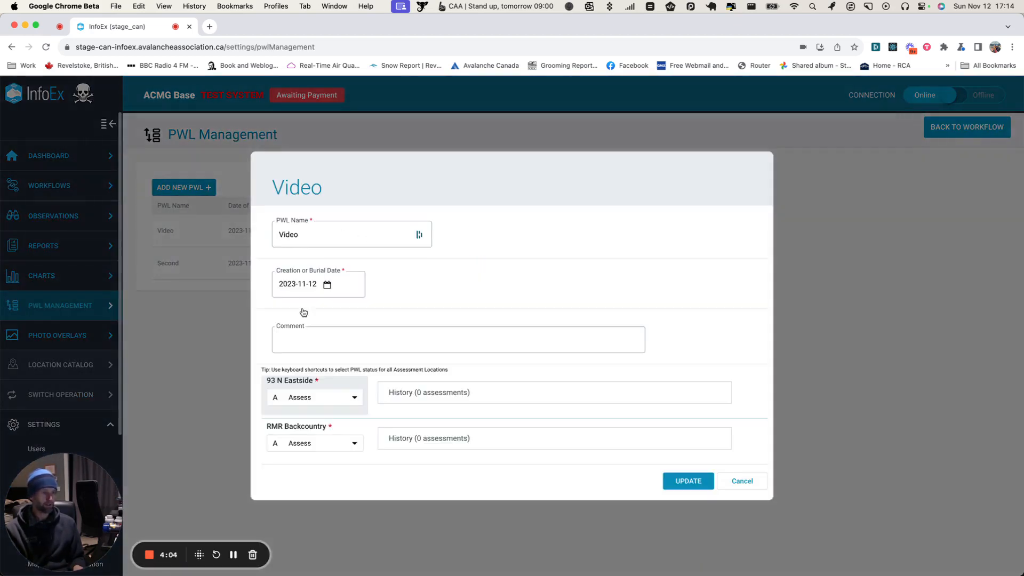
{"action": "left_click", "coordinate": [302, 447]}
{"action": "left_click", "coordinate": [299, 489]}
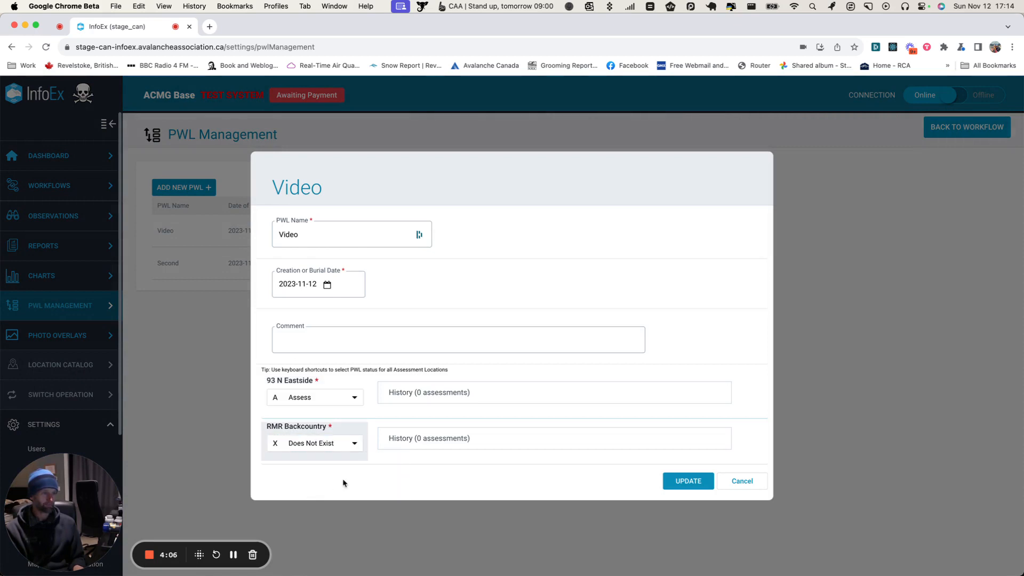
{"action": "left_click", "coordinate": [672, 482]}
{"action": "left_click", "coordinate": [940, 134]}
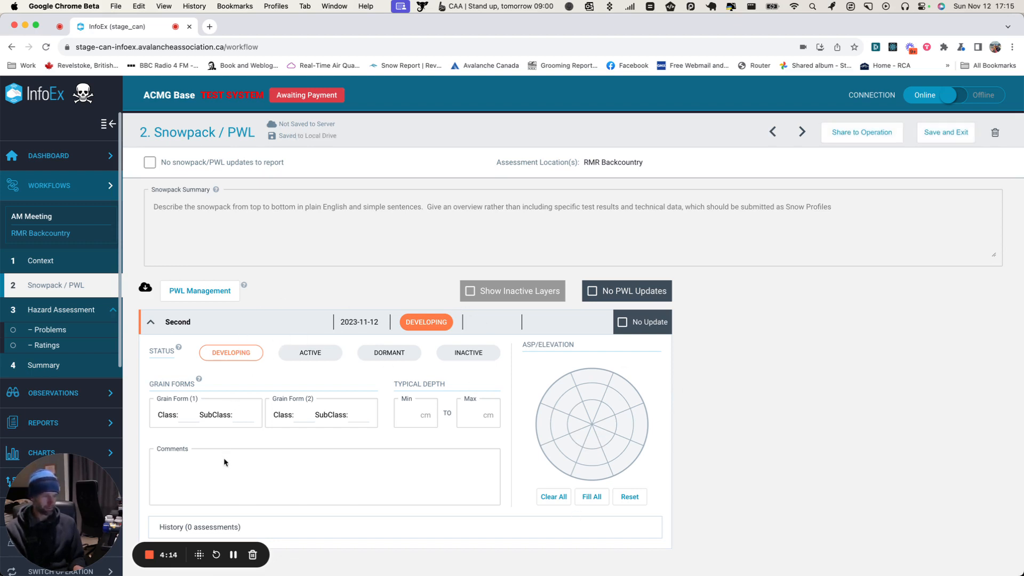
Try the Active and Dormant statuses on the Second PWL, ending on Dormant, and collapse its details.
{"action": "left_click", "coordinate": [306, 355]}
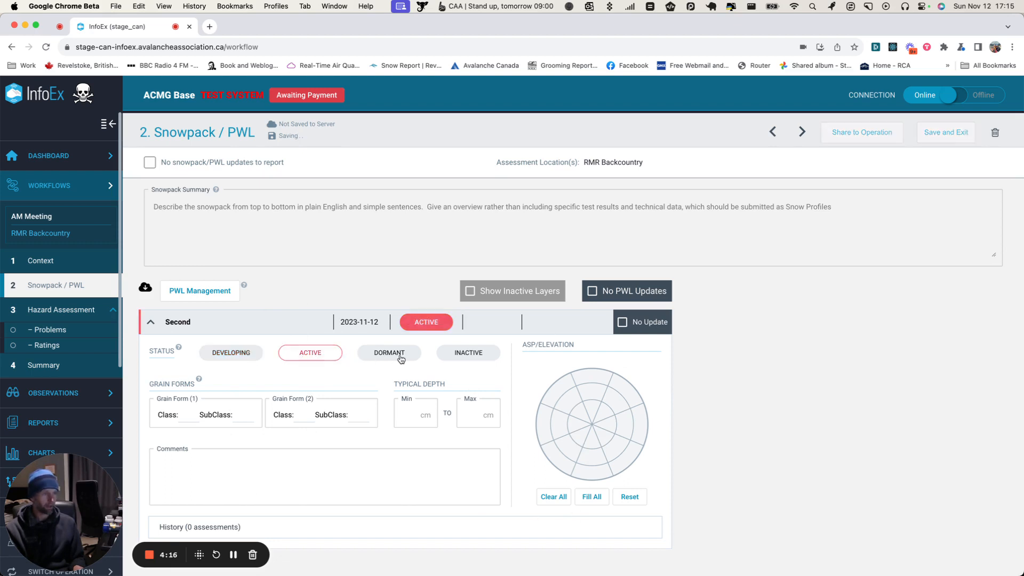
{"action": "left_click", "coordinate": [401, 356]}
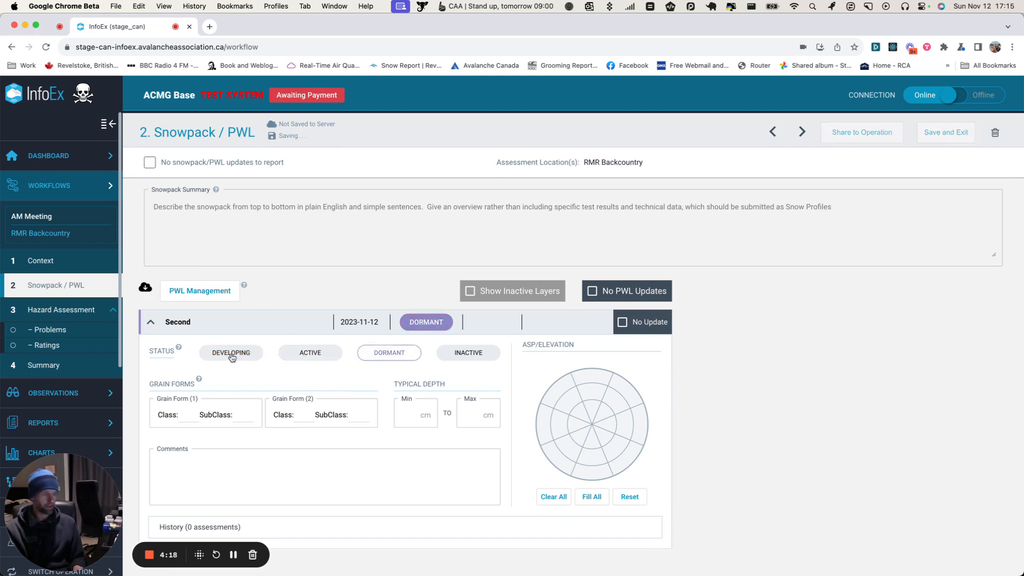
{"action": "left_click", "coordinate": [152, 323]}
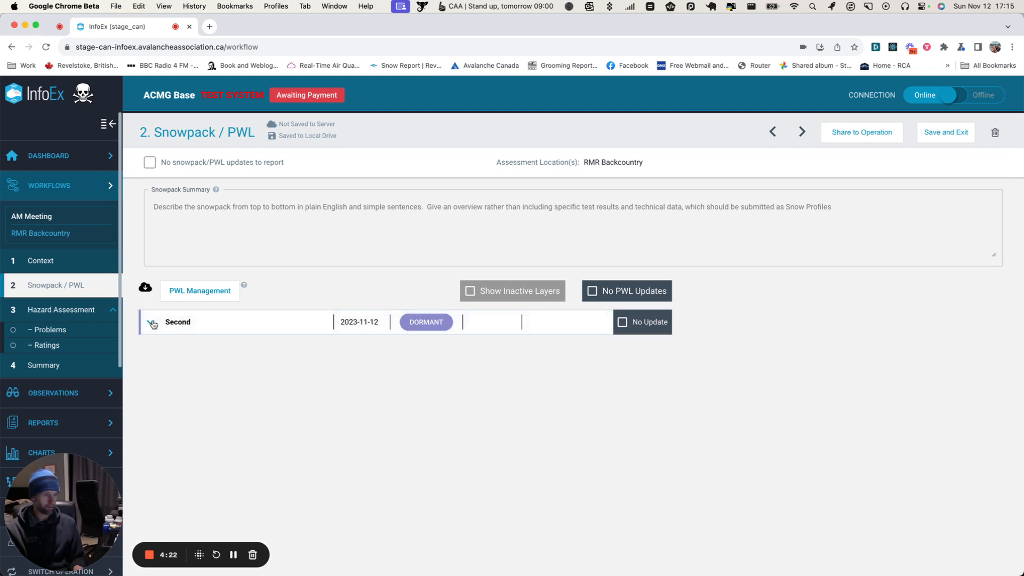
Expand the Second PWL, set its status to Inactive, and turn on the display of inactive layers.
{"action": "left_click", "coordinate": [152, 323]}
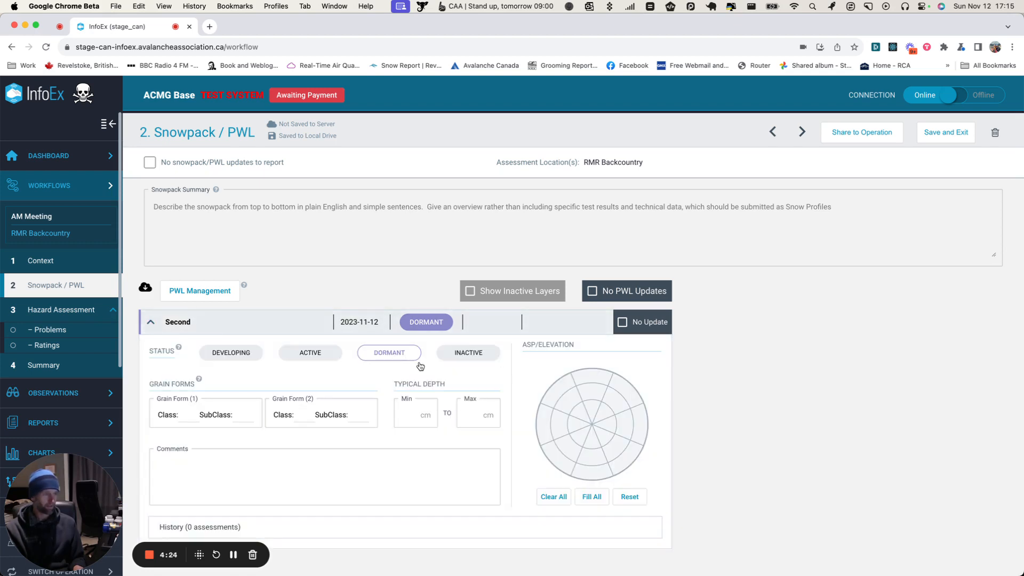
{"action": "left_click", "coordinate": [470, 356]}
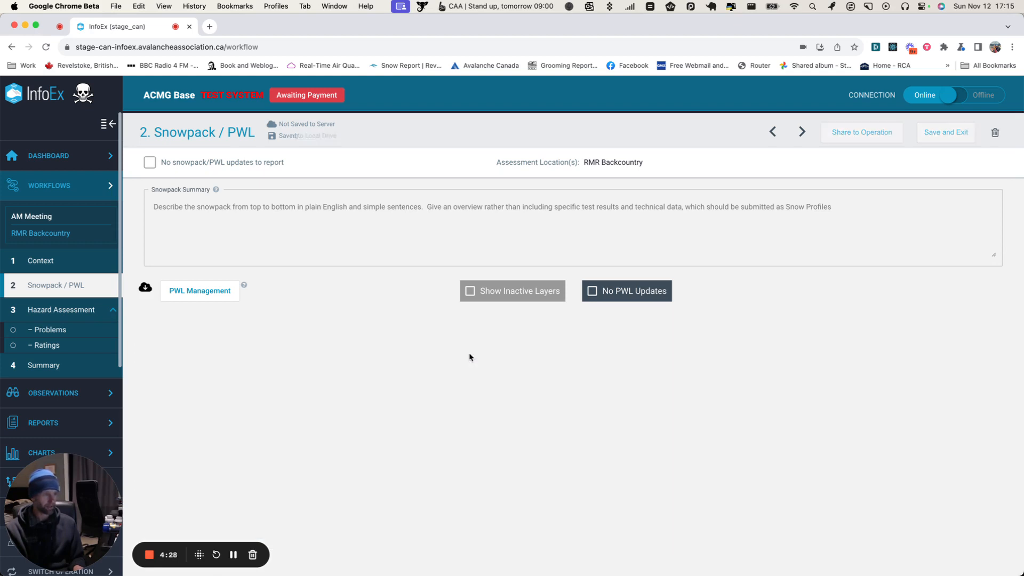
{"action": "left_click", "coordinate": [470, 292]}
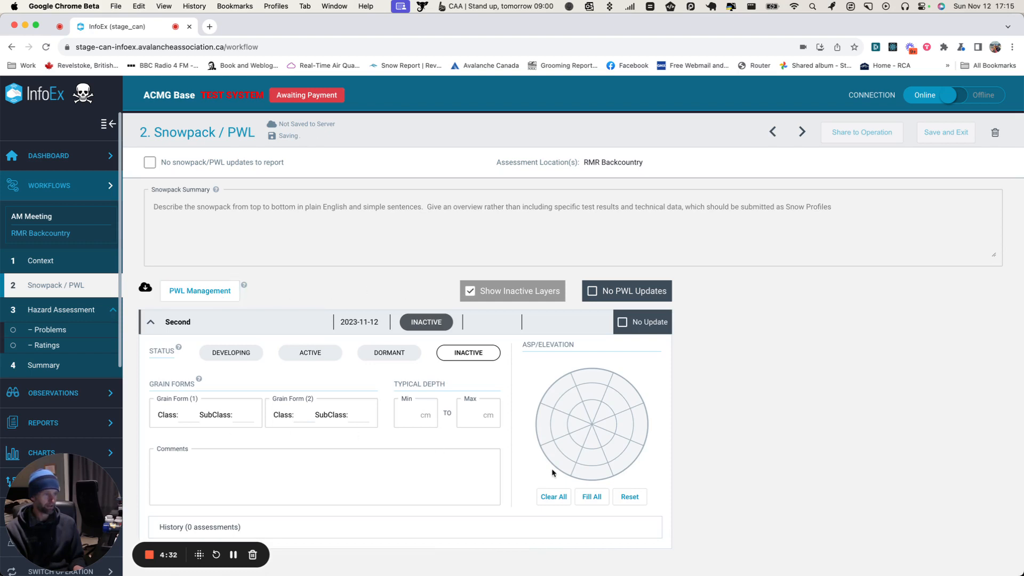
Set the Second PWL's status to Active, and switch No PWL Updates on and off again.
{"action": "left_click", "coordinate": [317, 356]}
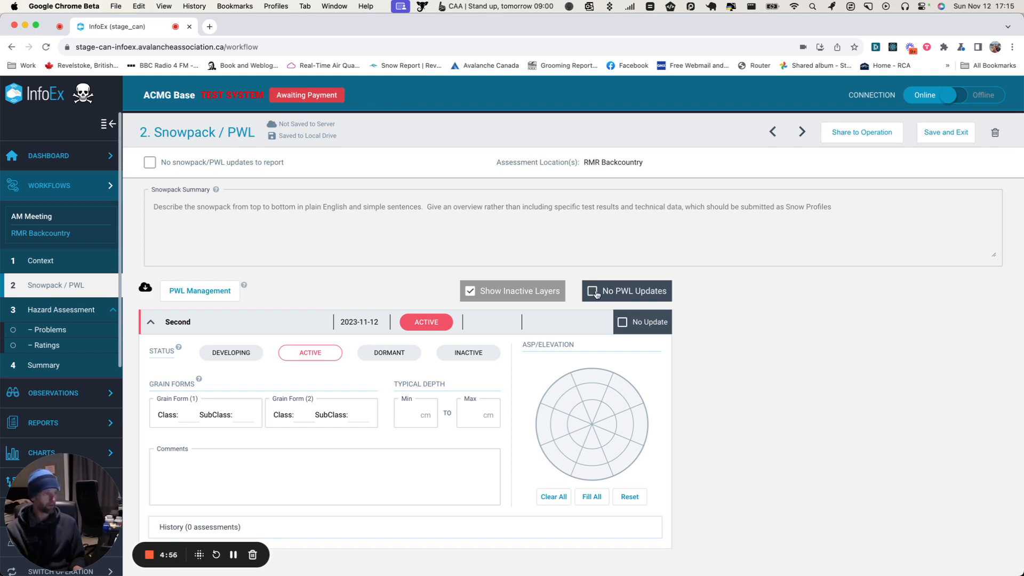
{"action": "left_click", "coordinate": [594, 292]}
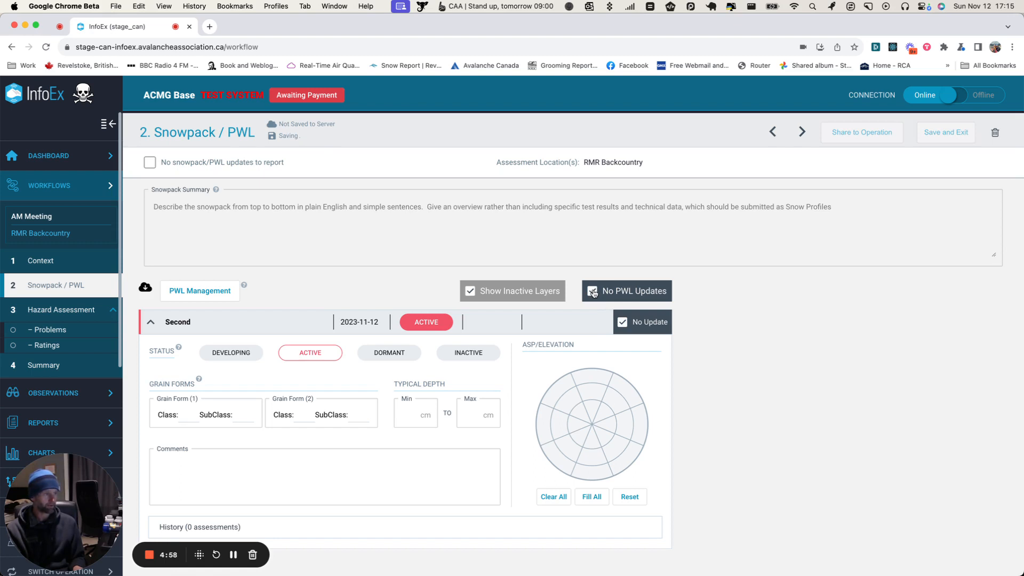
{"action": "left_click", "coordinate": [593, 293]}
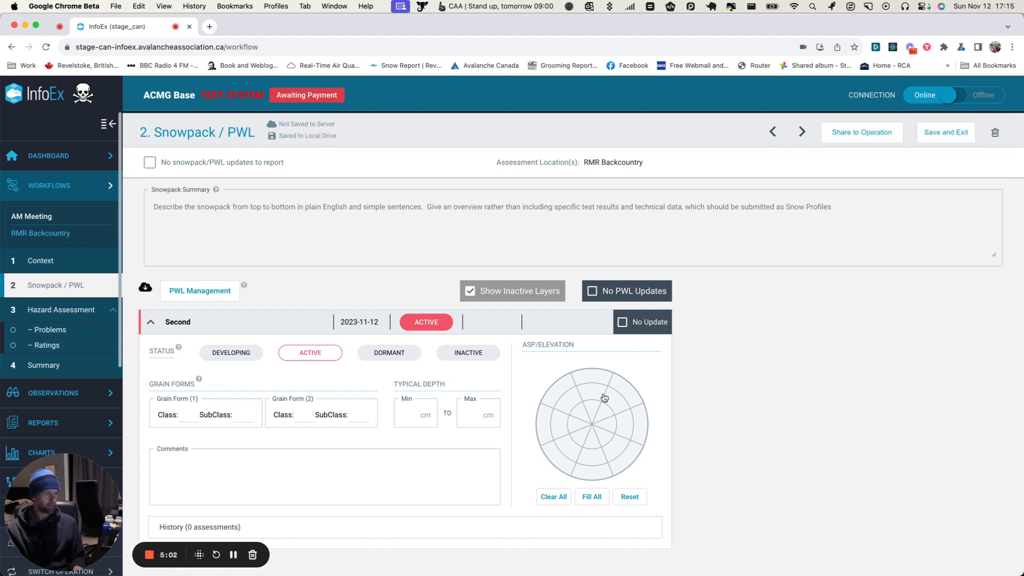
{"action": "left_click", "coordinate": [995, 132]}
{"action": "left_click", "coordinate": [474, 359]}
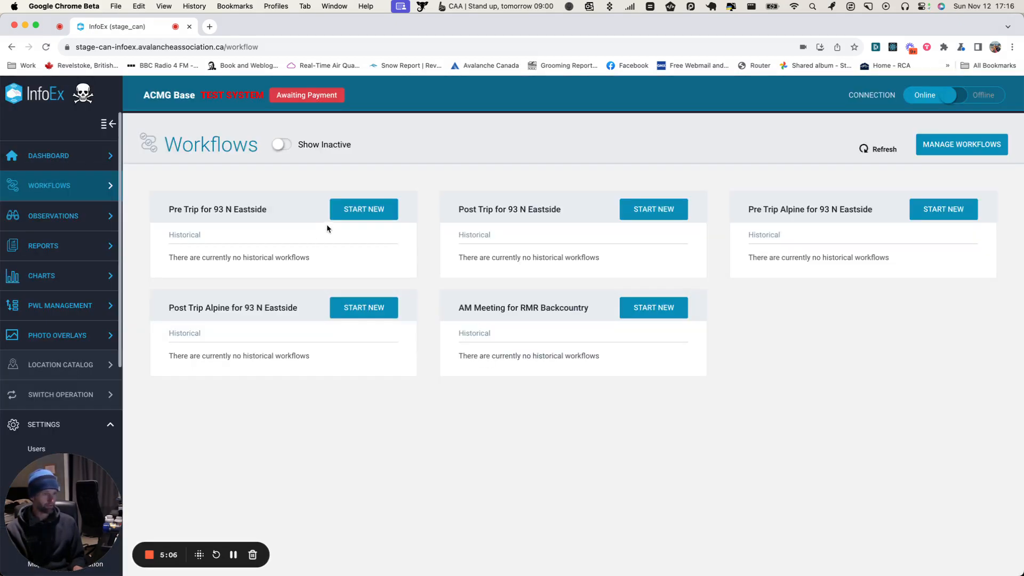
{"action": "left_click", "coordinate": [351, 216]}
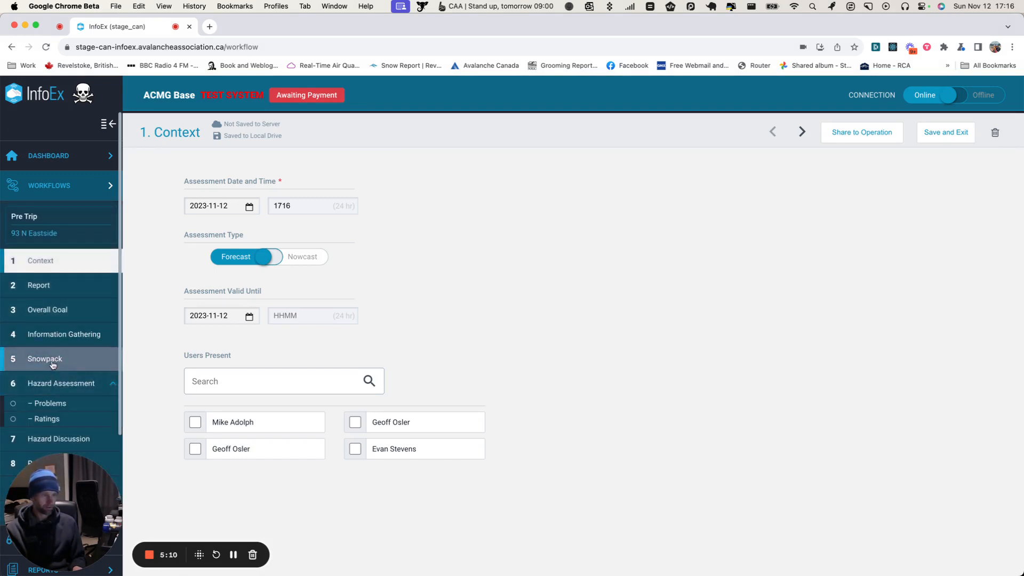
In the Pre Trip workflow's Snowpack section, collapse the Video PWL and refresh the PWLs from the server.
{"action": "left_click", "coordinate": [52, 365]}
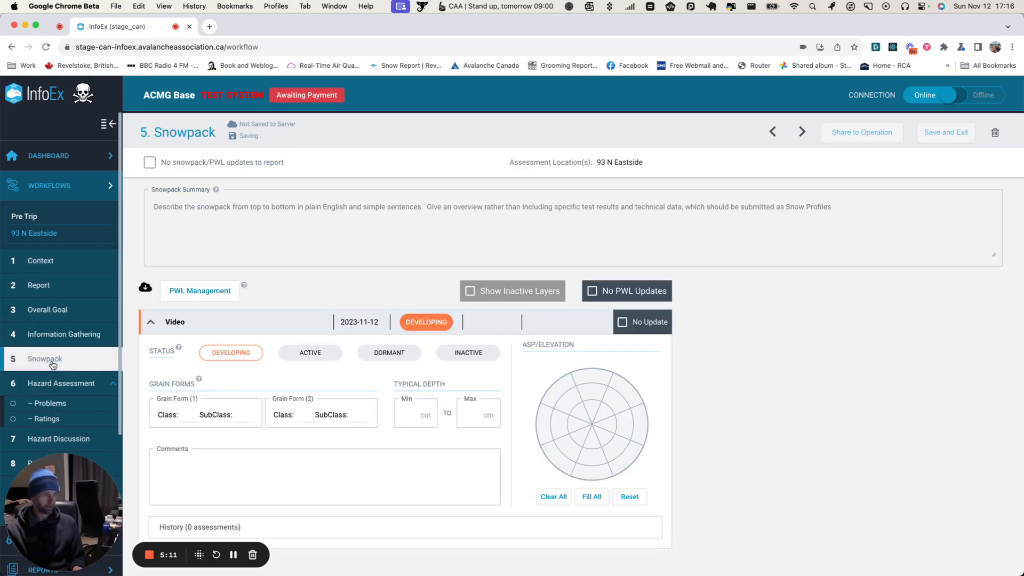
{"action": "left_click", "coordinate": [150, 325]}
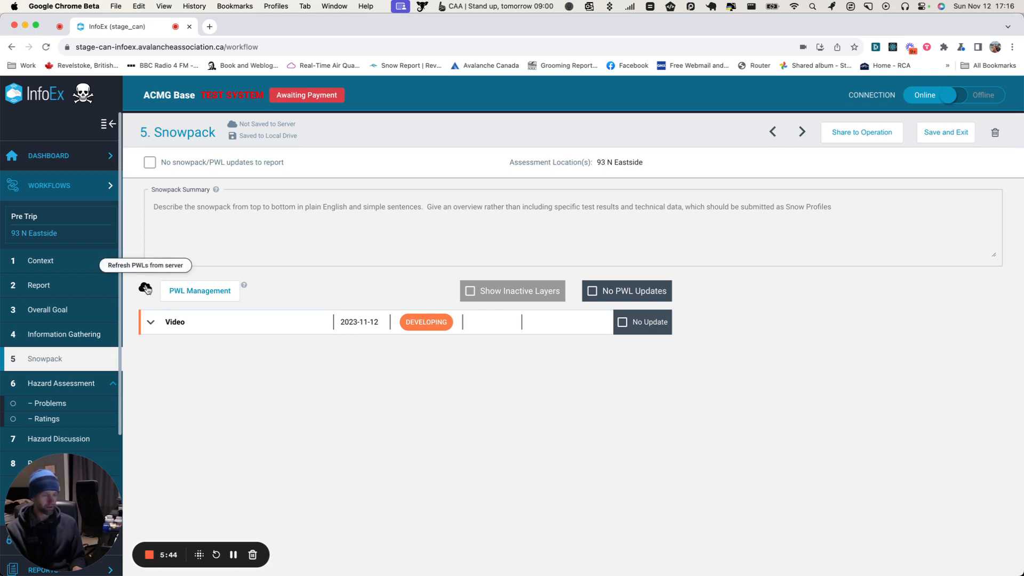
{"action": "left_click", "coordinate": [146, 289]}
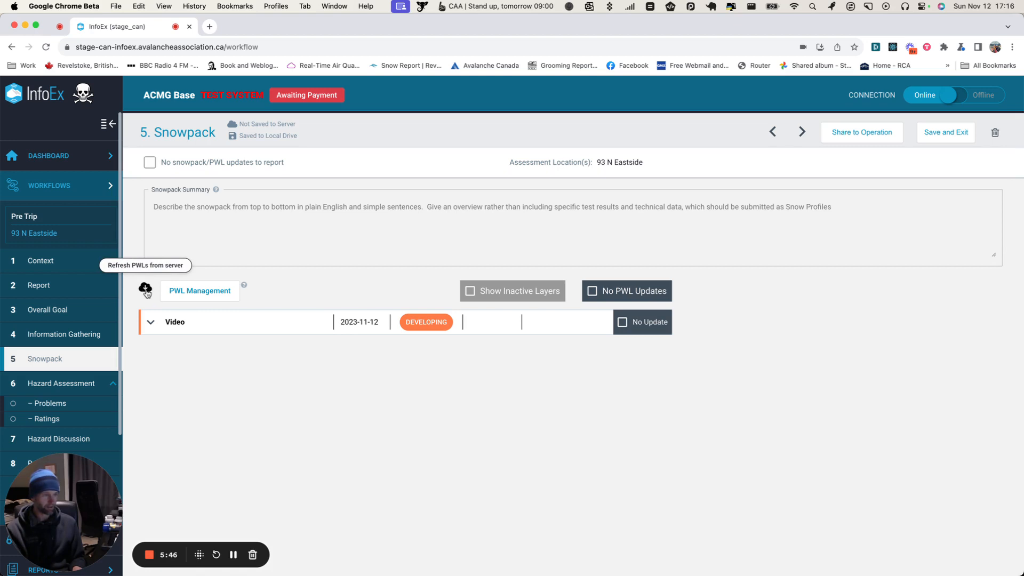